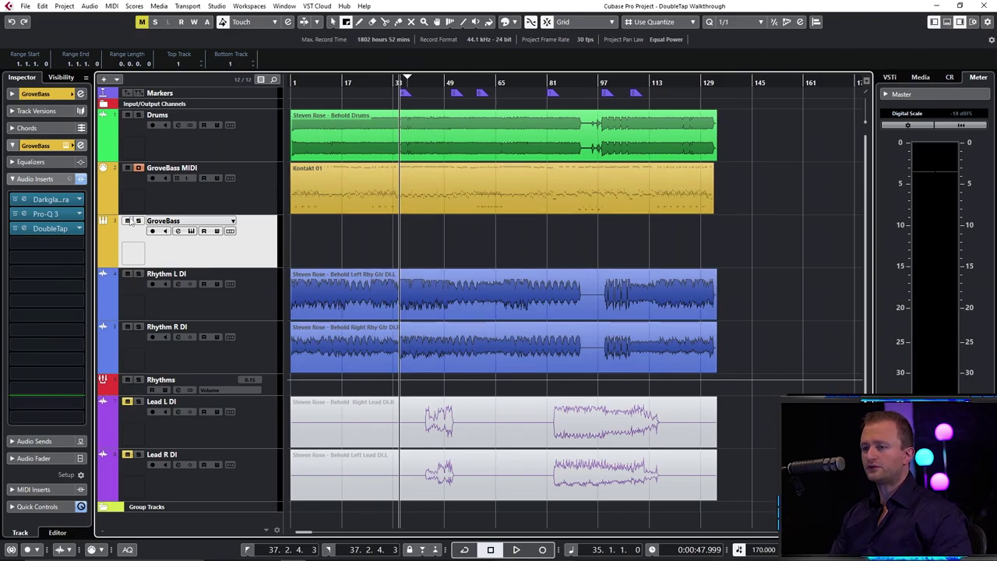
# View the Kontakt instrument loaded on the GroveBass track, then close its window.
pyautogui.click(68, 145)
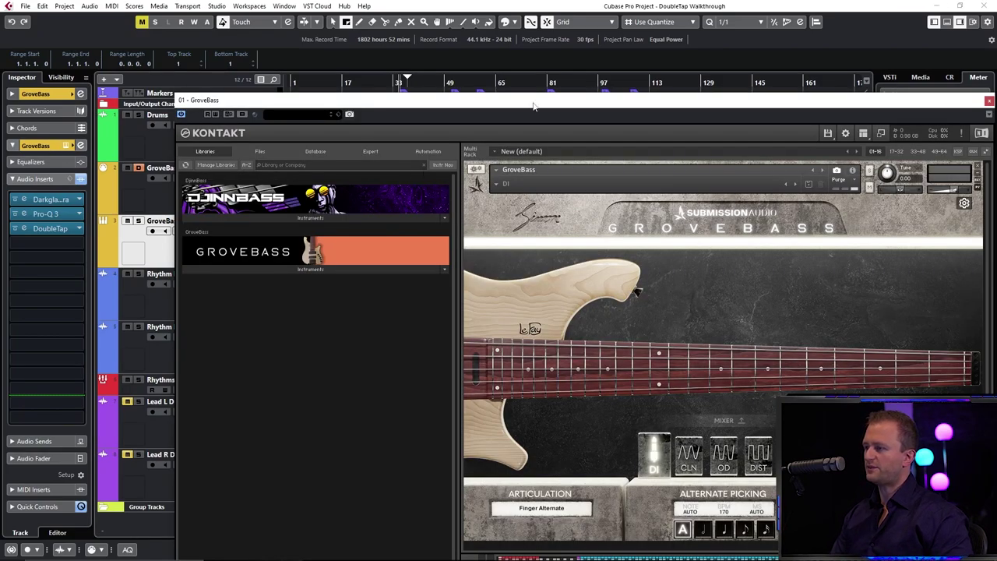
pyautogui.moveTo(543, 103); pyautogui.dragTo(436, 26)
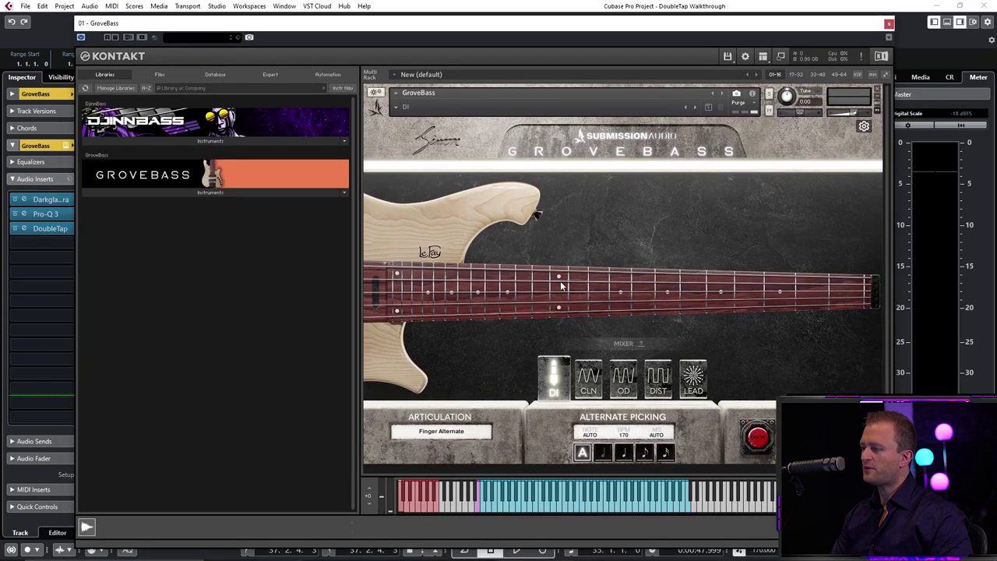
pyautogui.moveTo(611, 23); pyautogui.dragTo(603, 25)
pyautogui.click(881, 25)
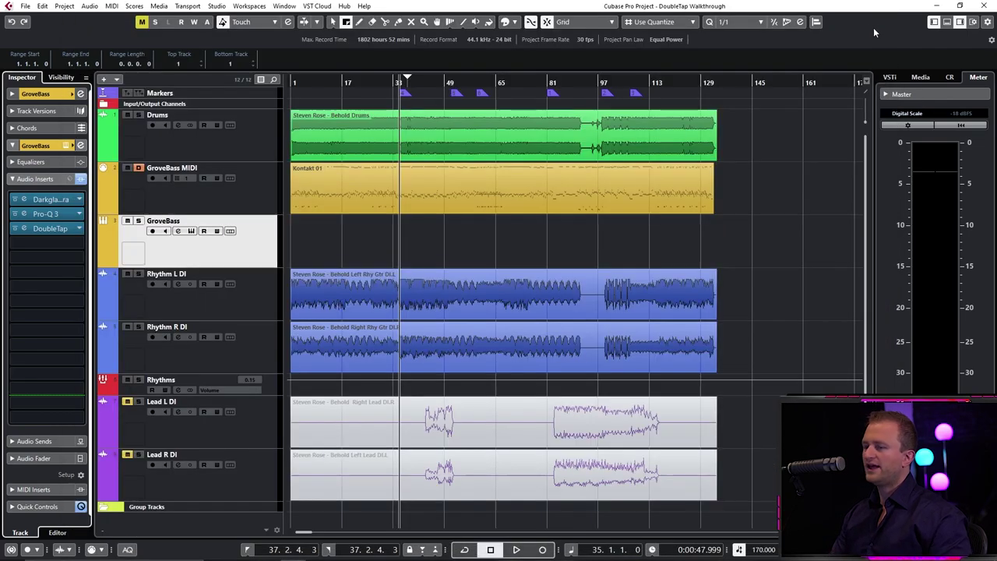
# Review the Darkglass Ultra and Pro-Q 3 inserts on the GroveBass track and close both plugin windows.
pyautogui.click(55, 204)
pyautogui.click(47, 214)
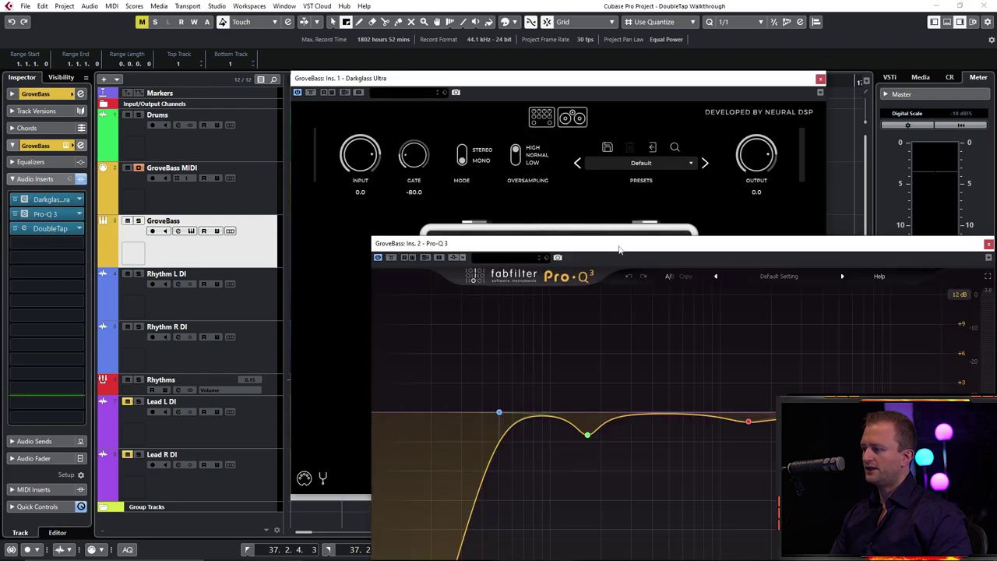
pyautogui.moveTo(620, 249); pyautogui.dragTo(501, 183)
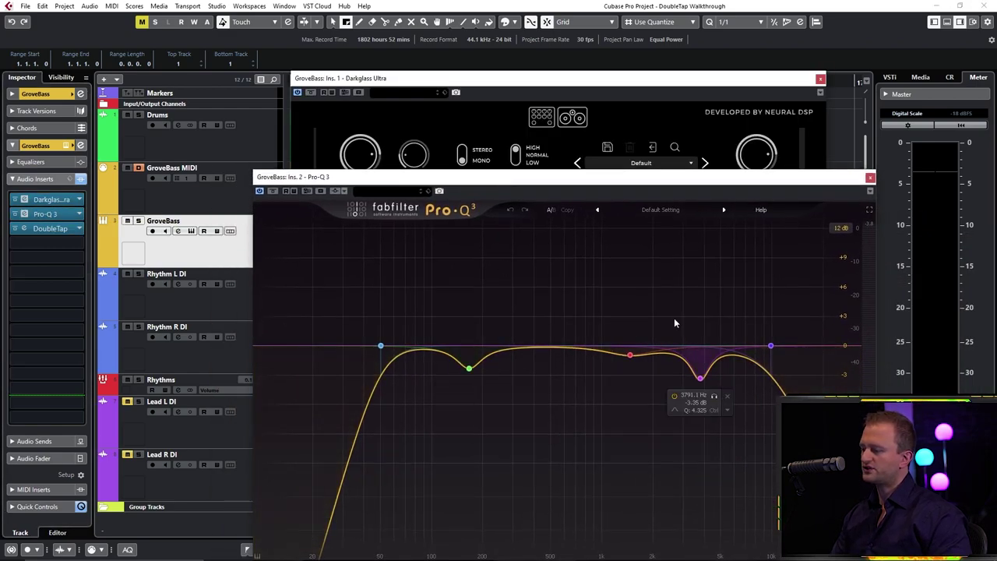
pyautogui.click(615, 181)
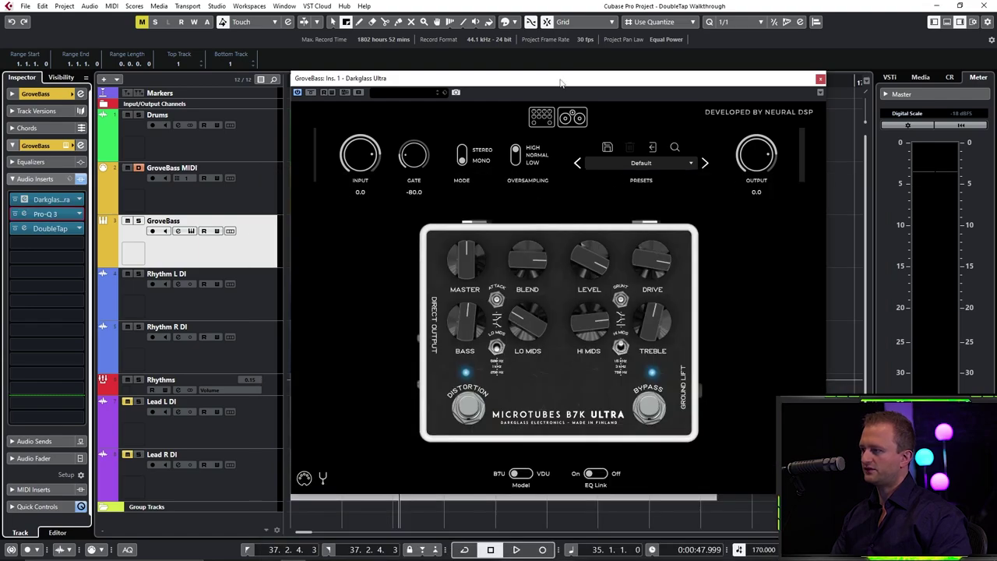
pyautogui.moveTo(561, 83); pyautogui.dragTo(495, 80)
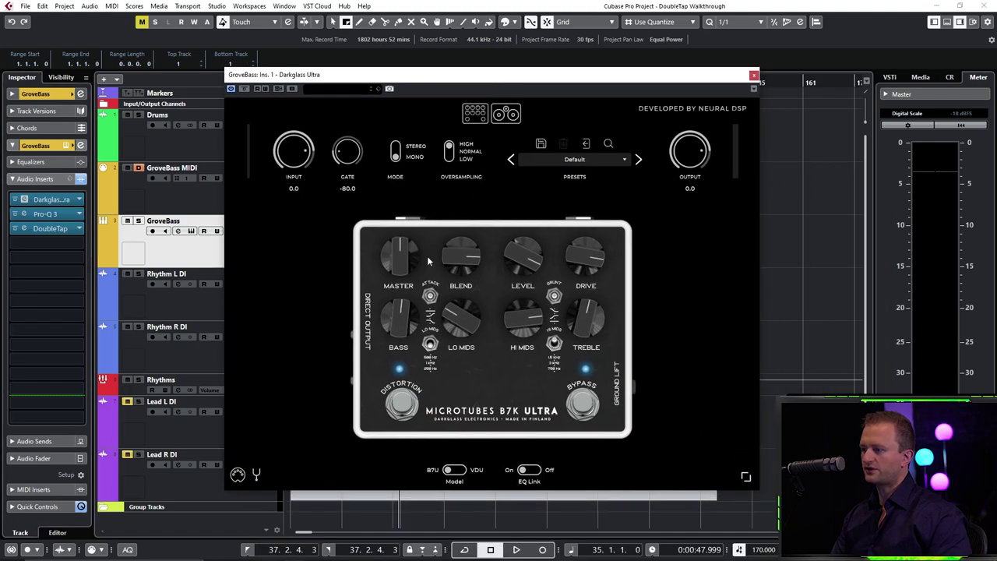
pyautogui.click(753, 75)
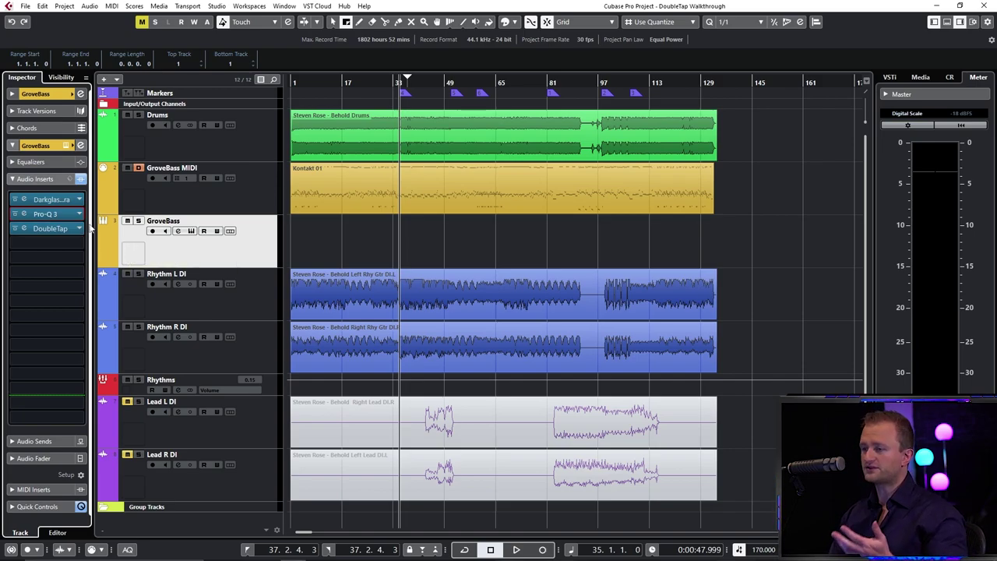
# Switch off the DoubleTap insert and audition the unprocessed GroveBass in the full mix and soloed.
pyautogui.click(12, 230)
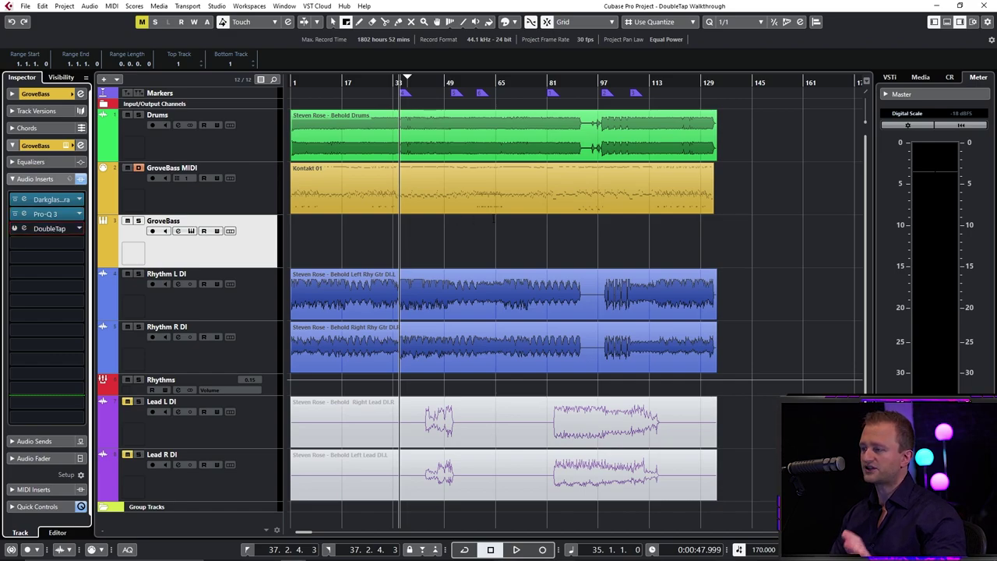
pyautogui.press('space')
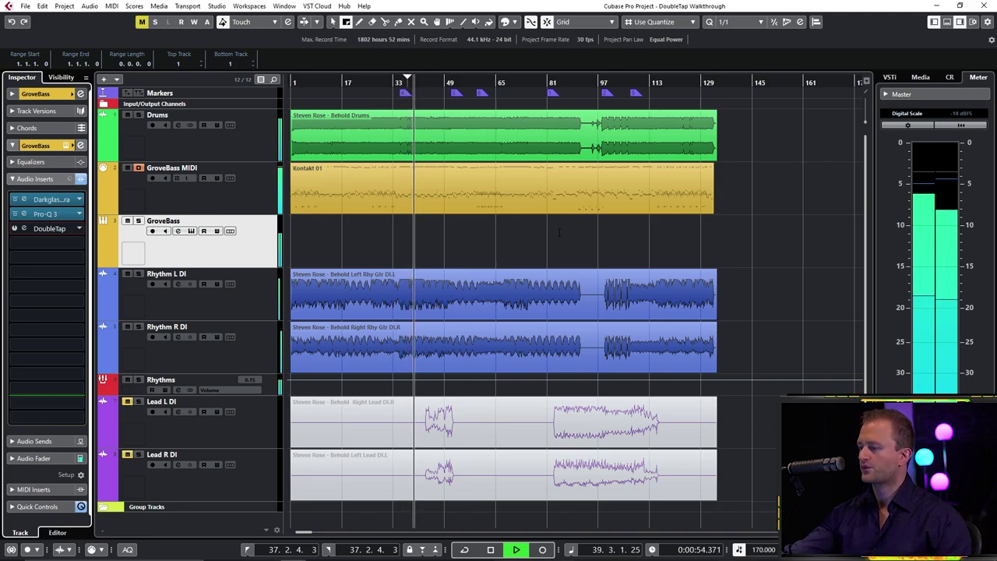
pyautogui.hotkey('shift', 'b')
pyautogui.press('s')
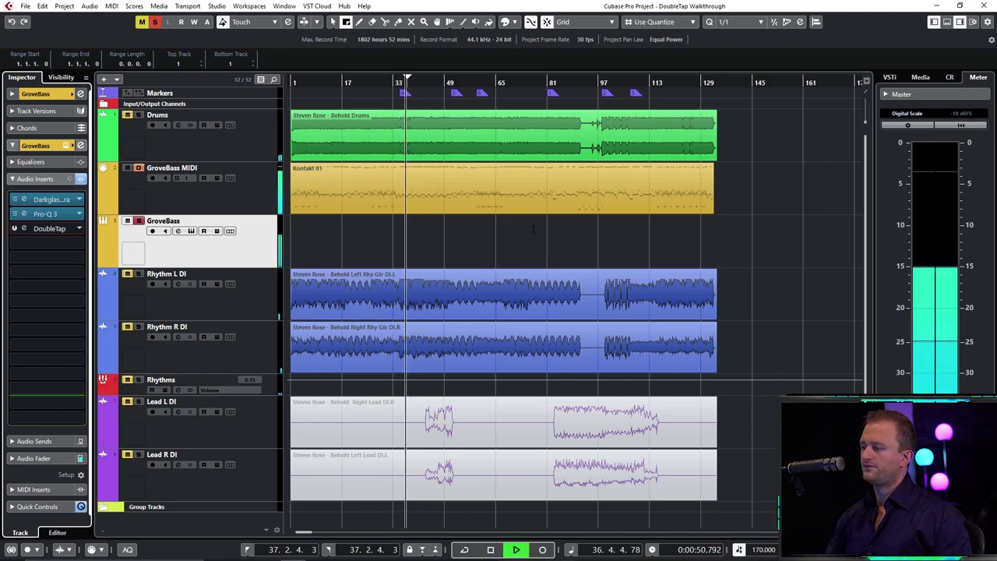
pyautogui.press('space')
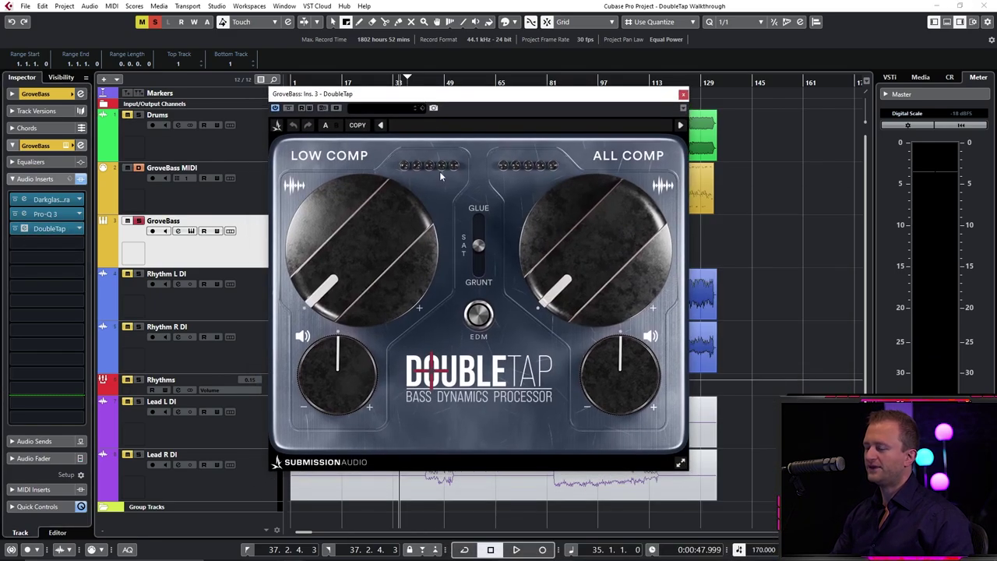
# In DoubleTap, raise Low Comp to about three-quarters during playback and lower its output level slightly.
pyautogui.moveTo(380, 233)
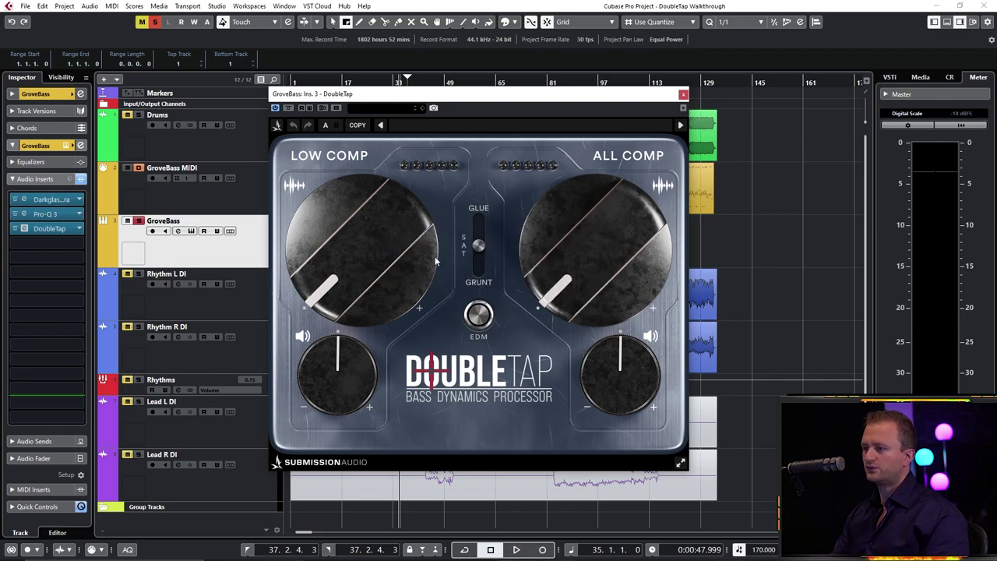
pyautogui.moveTo(350, 240)
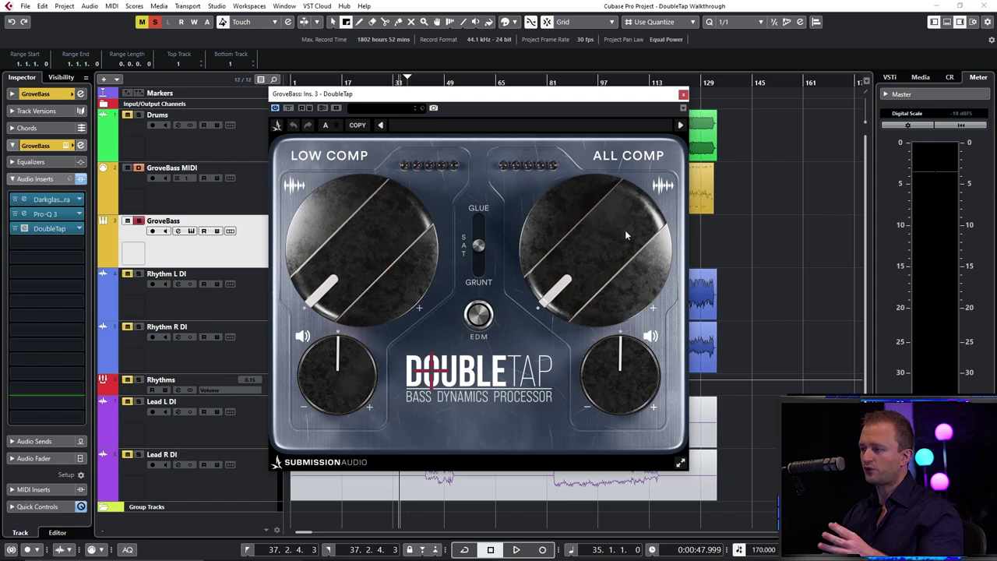
pyautogui.moveTo(624, 230)
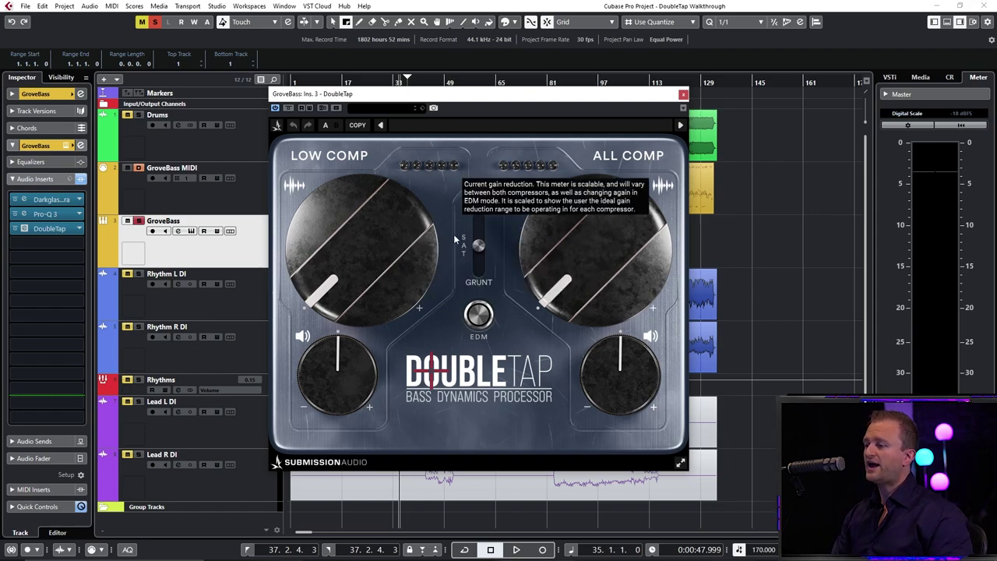
pyautogui.moveTo(489, 238)
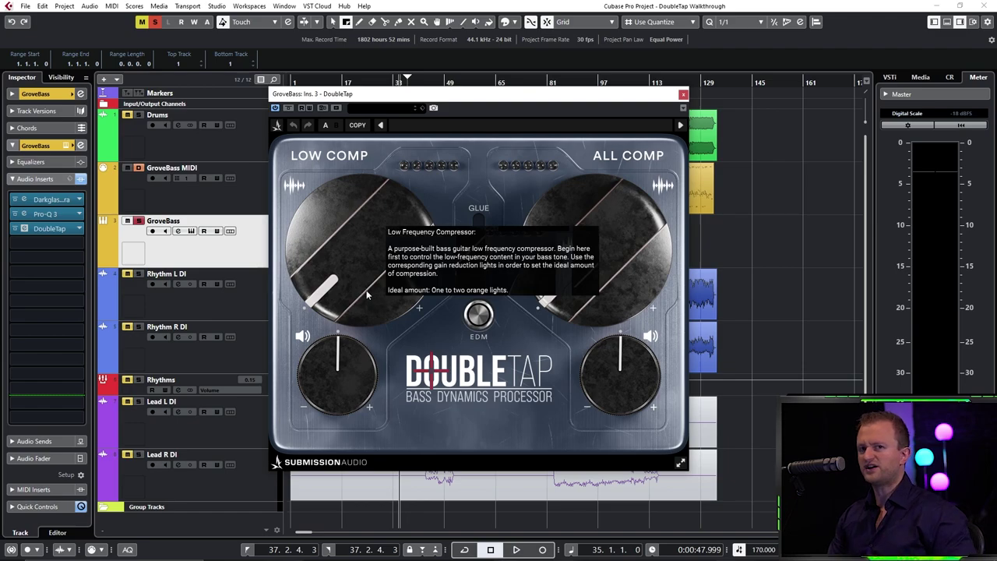
pyautogui.press('space')
pyautogui.moveTo(395, 284); pyautogui.dragTo(456, 185)
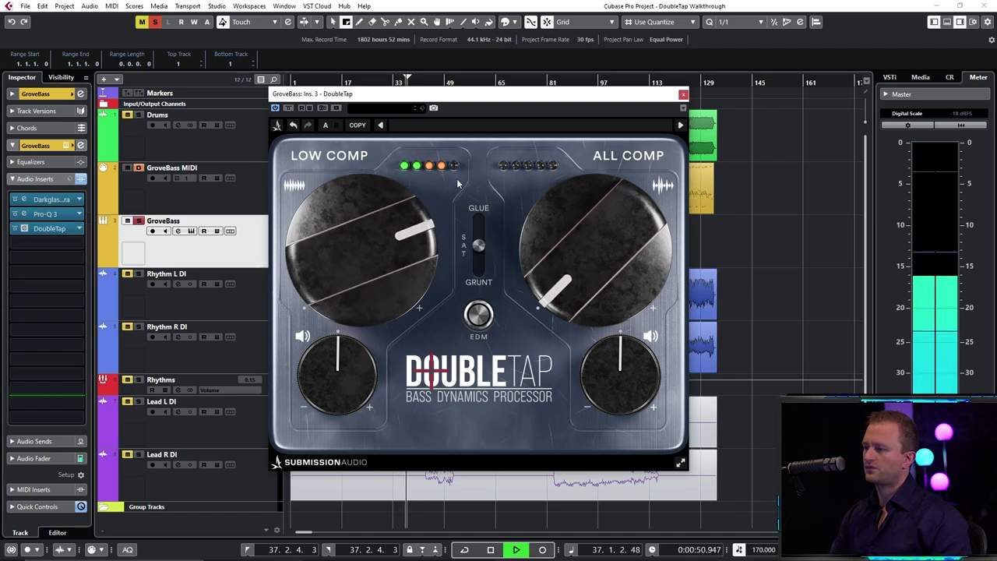
pyautogui.moveTo(360, 345); pyautogui.dragTo(354, 387)
# Raise All Comp to slightly below halfway with a touch more output, and move the saturation slider fully to Grunt.
pyautogui.moveTo(615, 281); pyautogui.dragTo(630, 203)
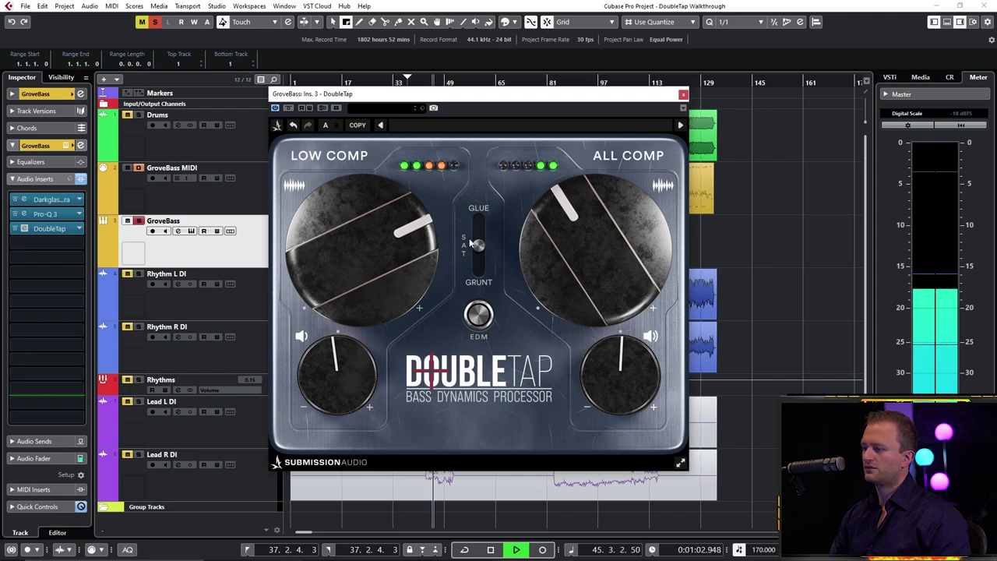
pyautogui.moveTo(478, 218); pyautogui.dragTo(490, 335)
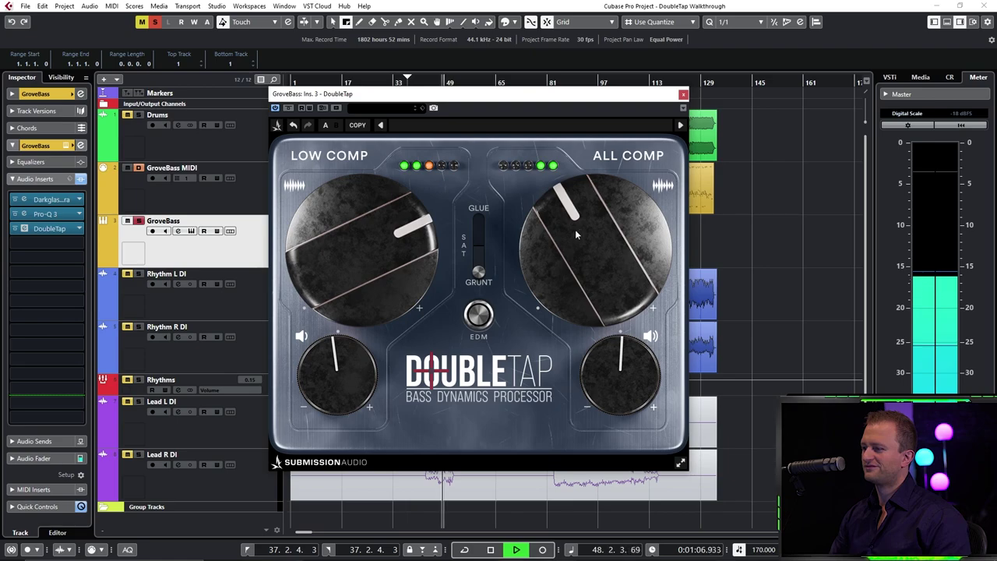
pyautogui.press('space')
pyautogui.moveTo(553, 246)
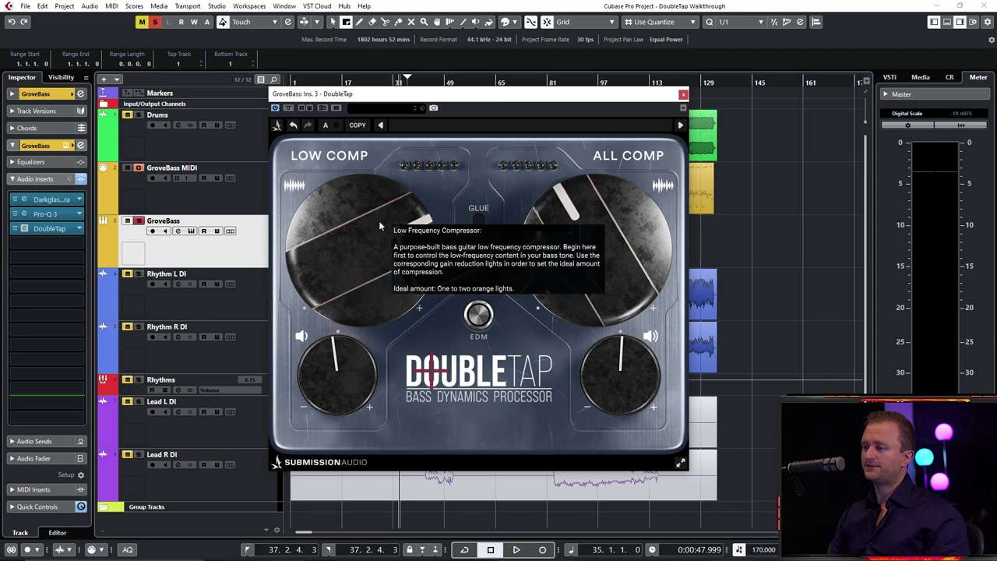
# Play the soloed bass and reduce the Low Comp amount to about two-thirds.
pyautogui.press('space')
pyautogui.moveTo(416, 168)
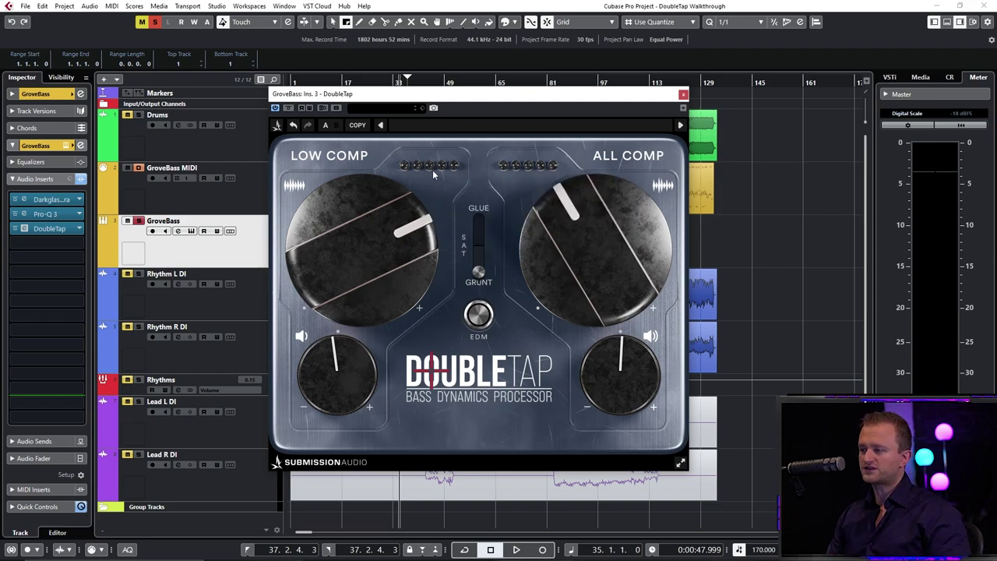
pyautogui.moveTo(377, 256)
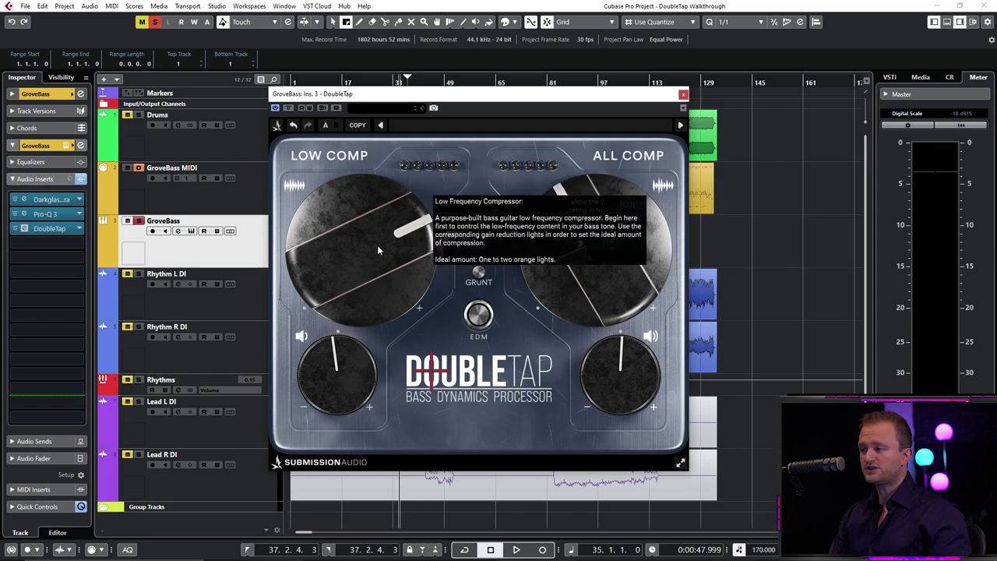
pyautogui.press('space')
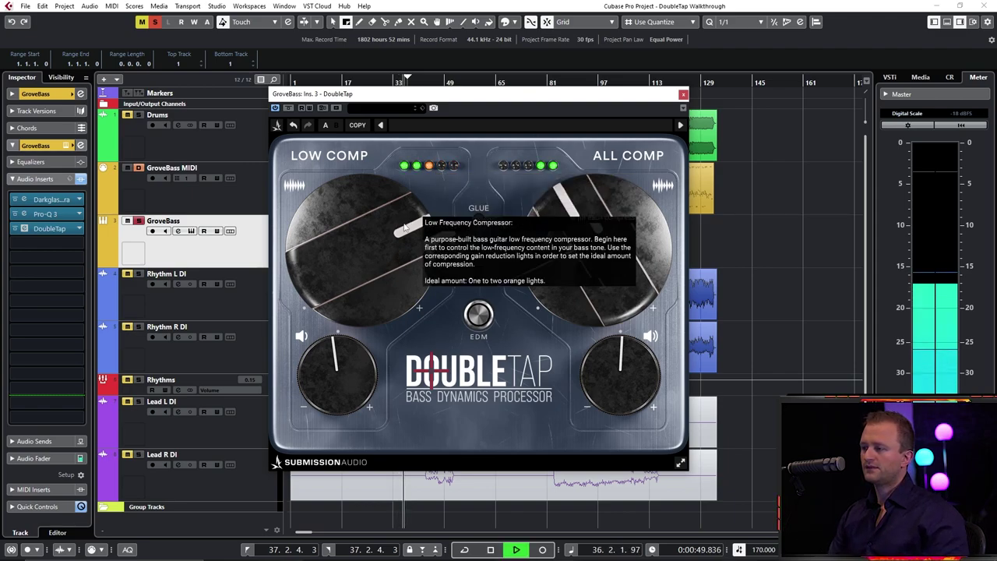
pyautogui.press('space')
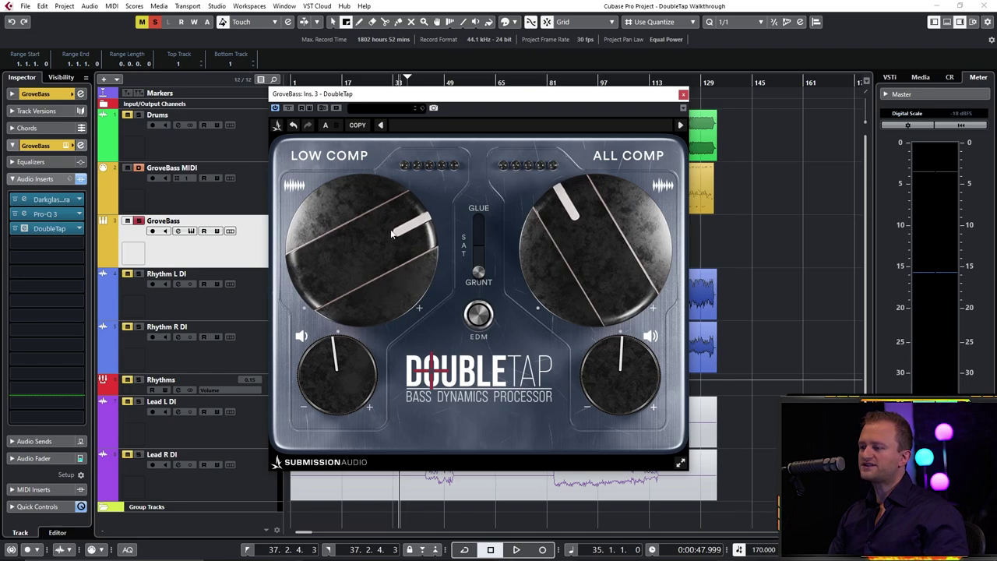
pyautogui.press('space')
pyautogui.moveTo(409, 226); pyautogui.dragTo(392, 228)
pyautogui.press('space')
# Sweep the All Comp amount down and back up to slightly below halfway while the soloed bass plays.
pyautogui.moveTo(394, 231)
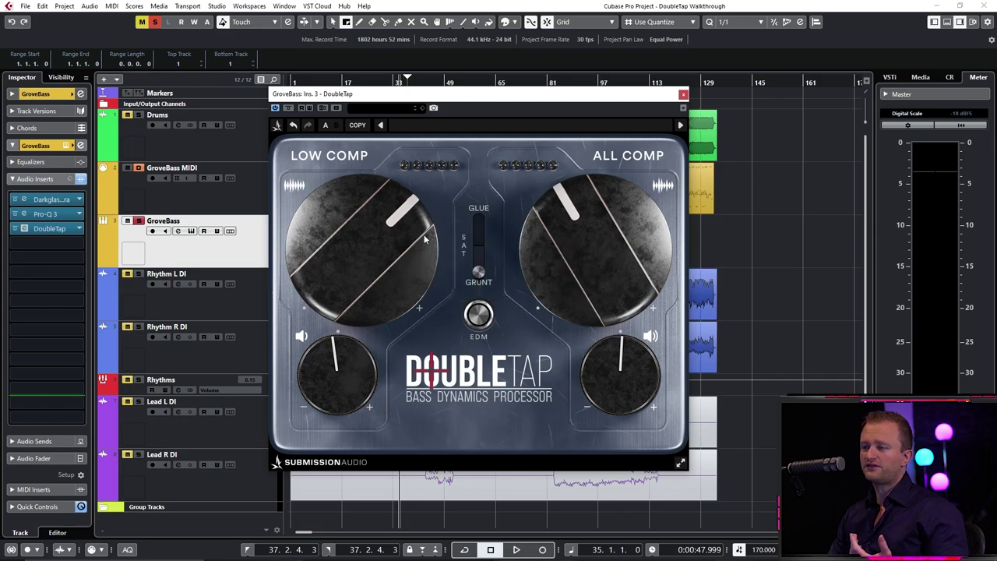
pyautogui.moveTo(421, 243)
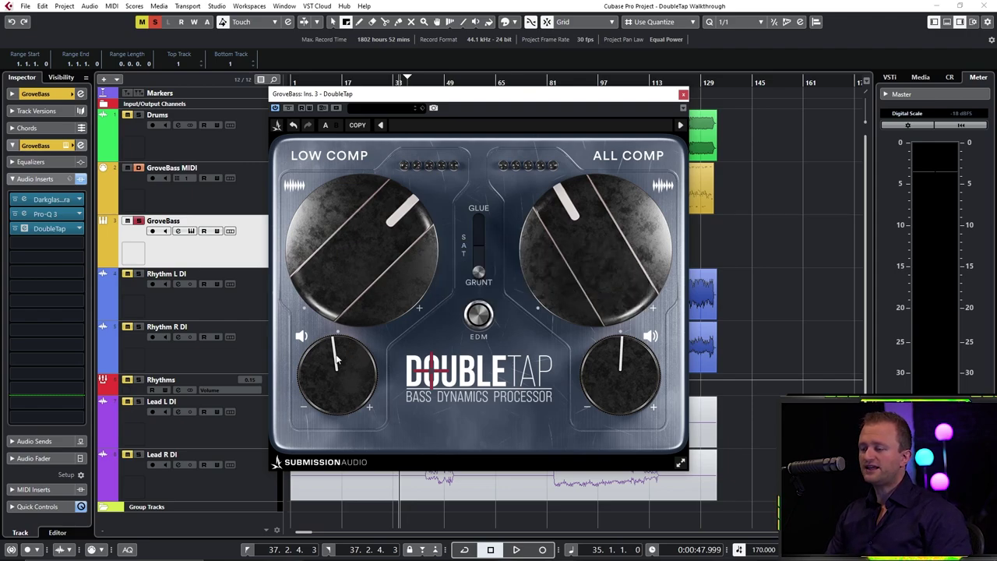
pyautogui.moveTo(336, 368)
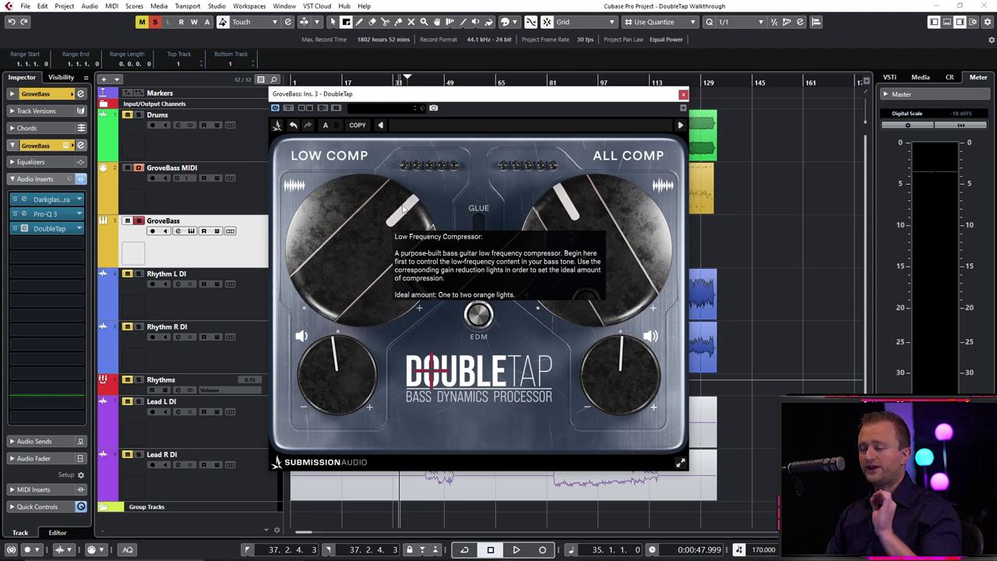
pyautogui.moveTo(348, 373)
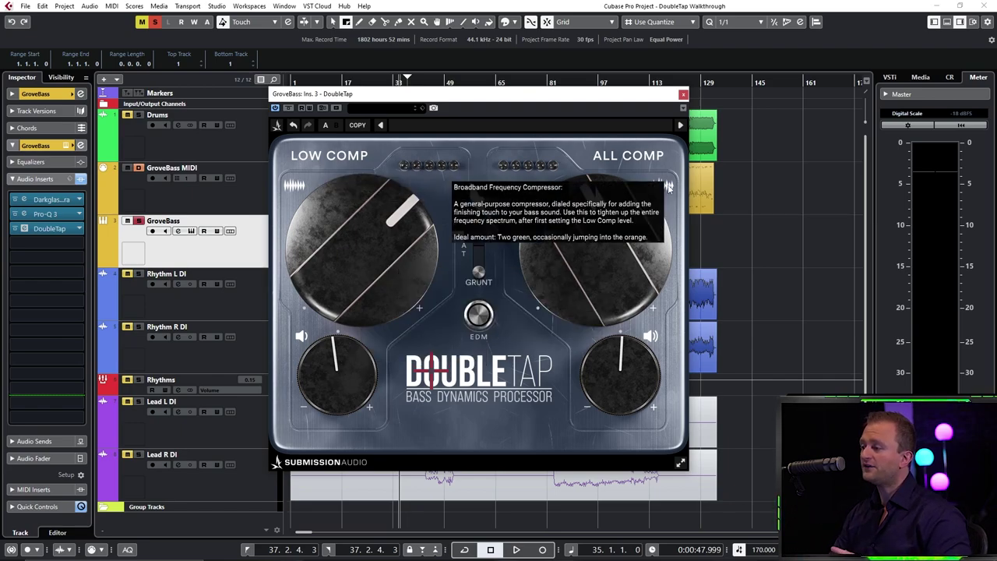
pyautogui.press('space')
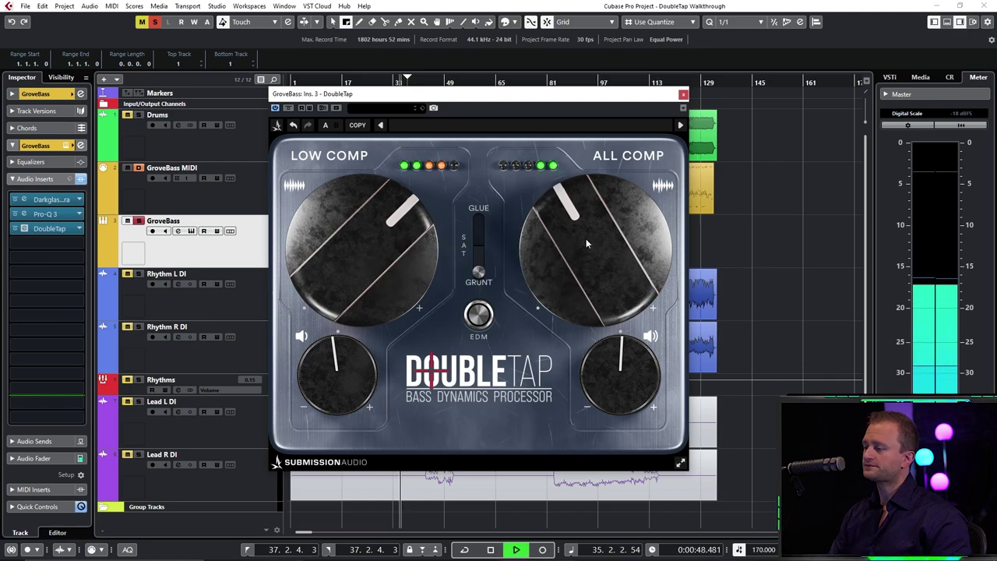
pyautogui.moveTo(586, 238); pyautogui.dragTo(571, 362)
pyautogui.moveTo(592, 300); pyautogui.dragTo(652, 245)
pyautogui.press('space')
# Unsolo the GroveBass track and play the full mix with DoubleTap active.
pyautogui.moveTo(608, 226)
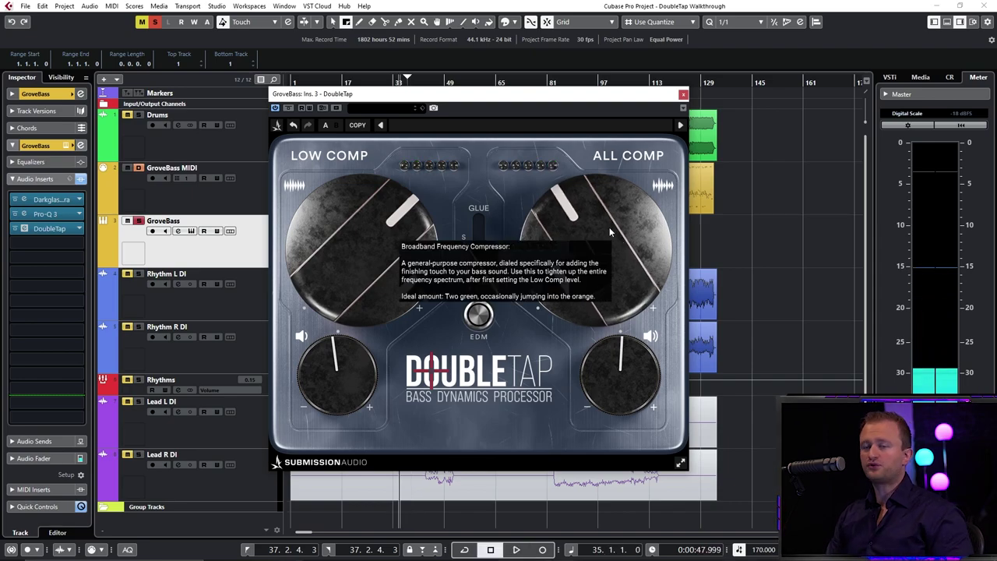
pyautogui.moveTo(533, 165)
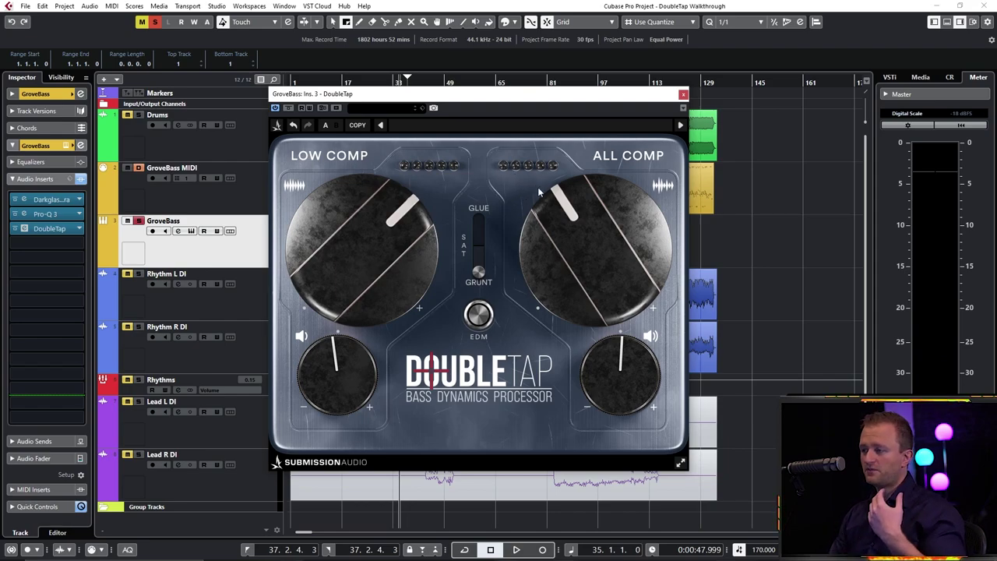
pyautogui.moveTo(521, 193)
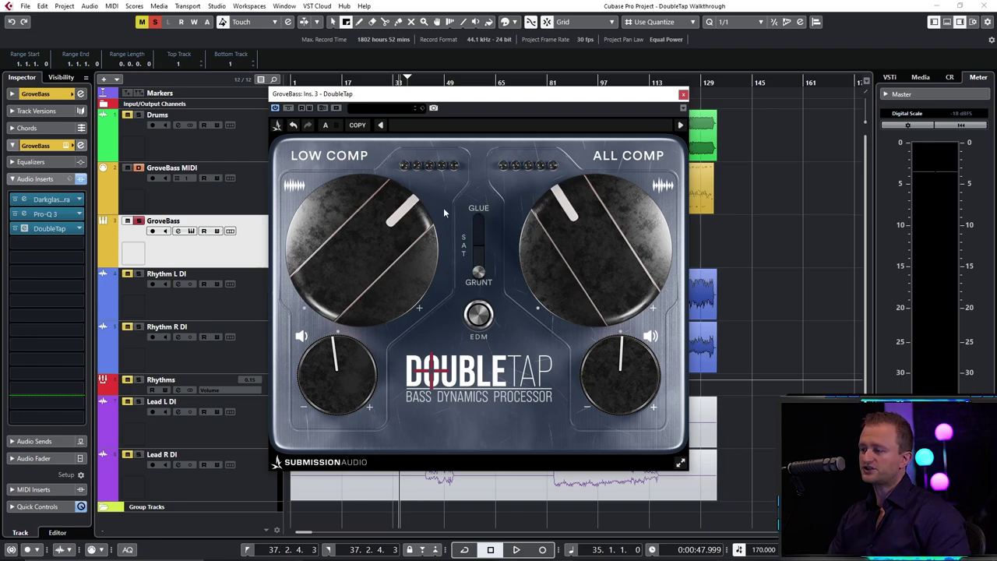
pyautogui.moveTo(477, 243)
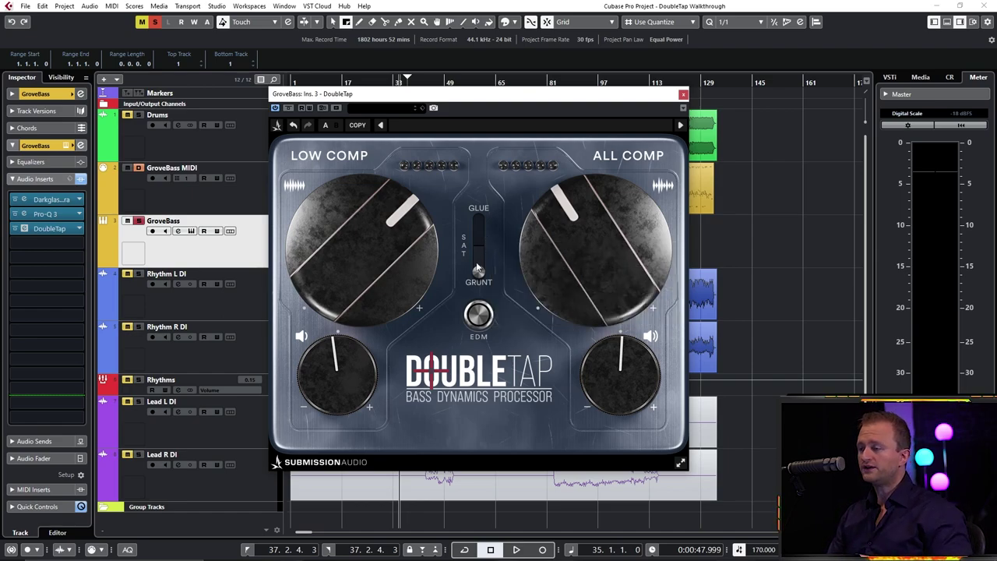
pyautogui.moveTo(483, 265)
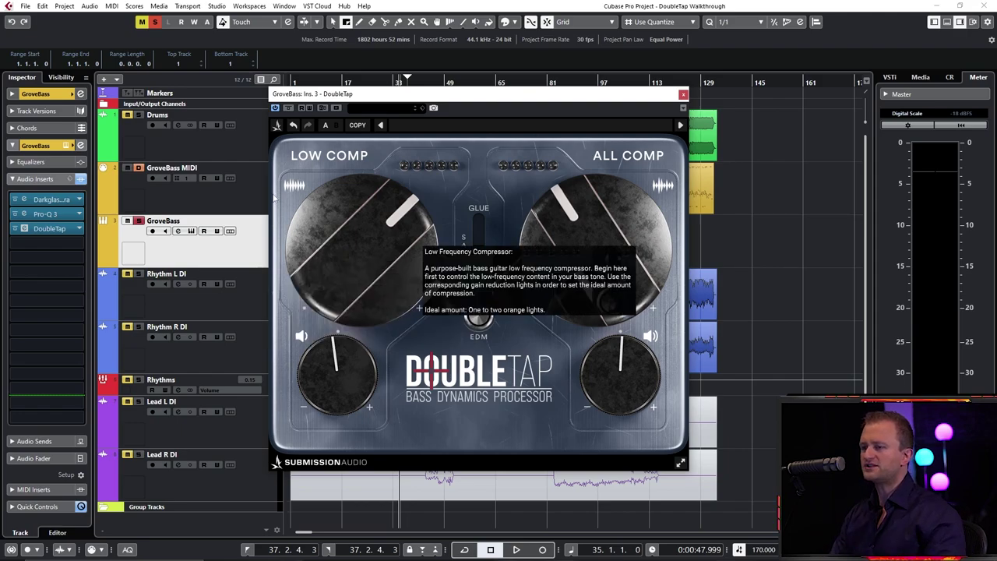
pyautogui.click(139, 220)
pyautogui.press('space')
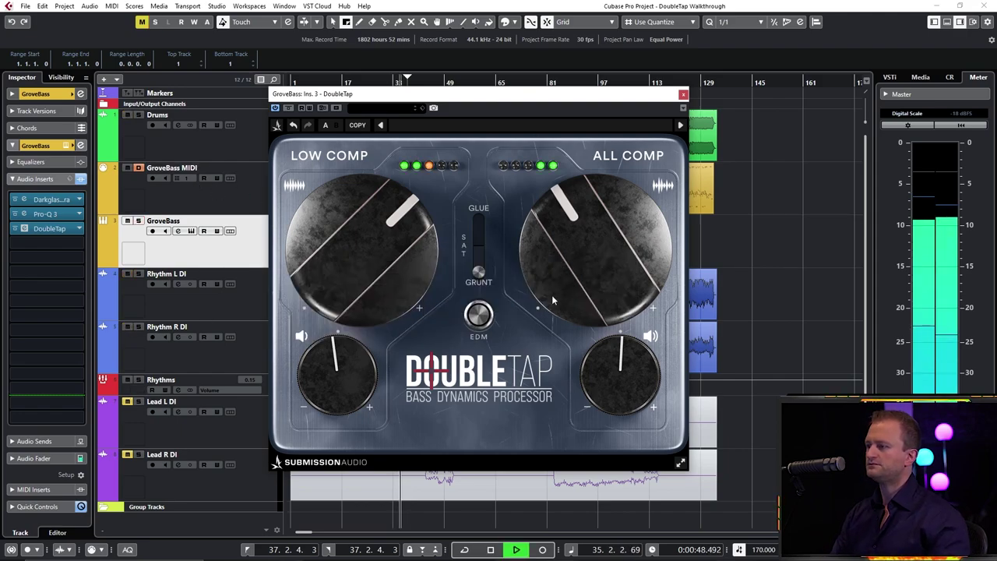
# Bypass DoubleTap and reactivate it while the full mix plays to compare the bass with and without it.
pyautogui.moveTo(562, 309)
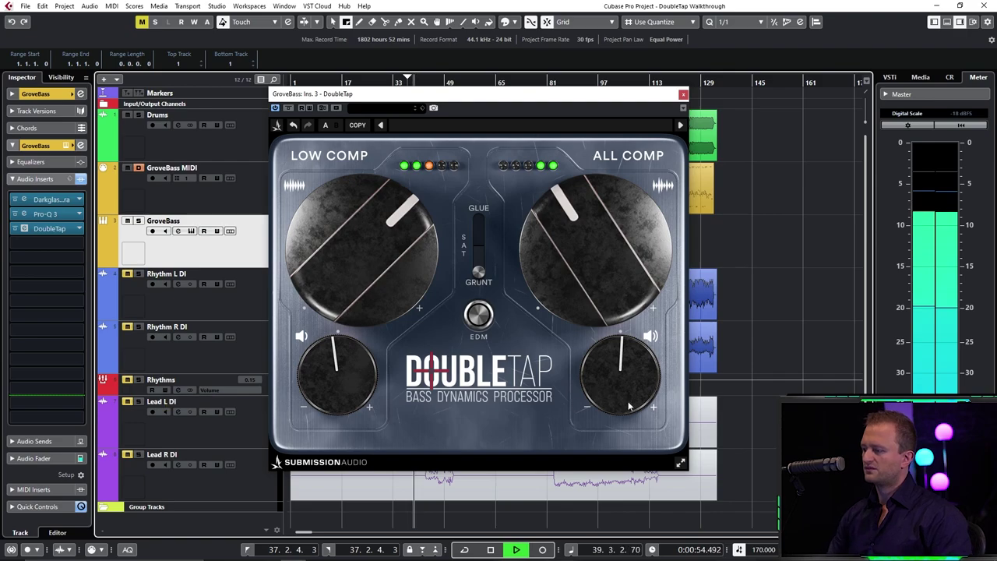
pyautogui.click(289, 108)
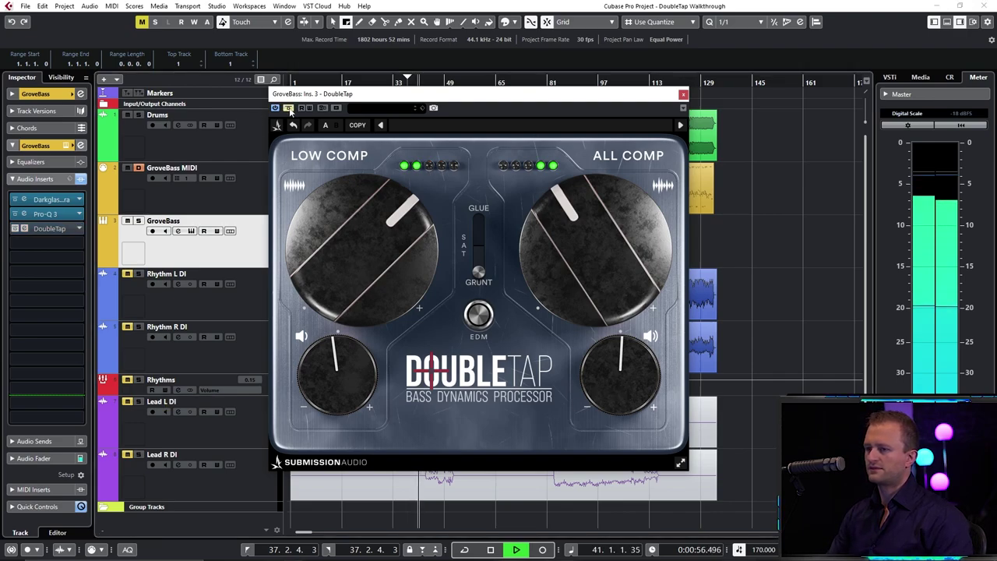
pyautogui.click(289, 108)
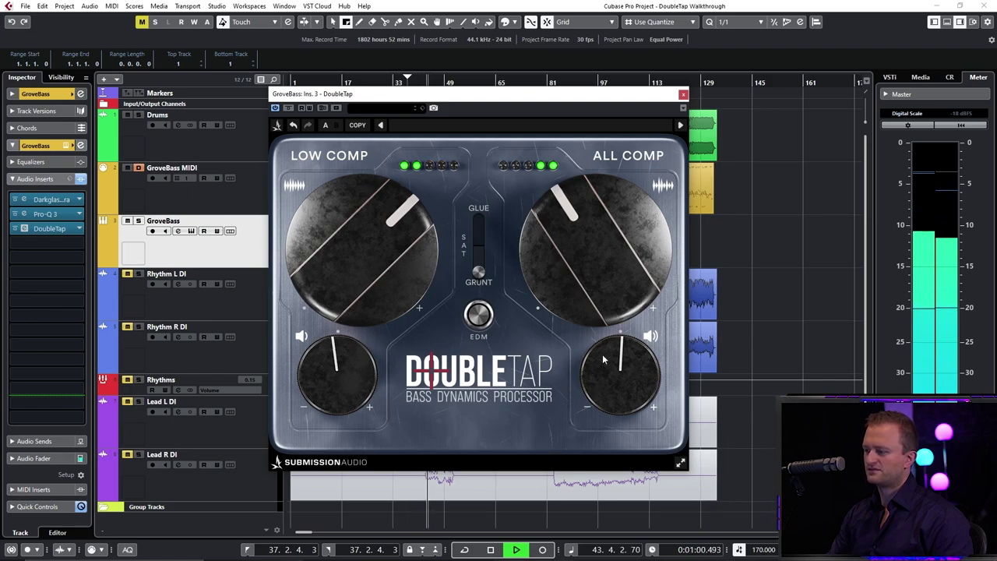
# Lower the All Comp amount slightly and raise its output a touch during playback, and close the DoubleTap window.
pyautogui.scroll(-2, 608, 244)
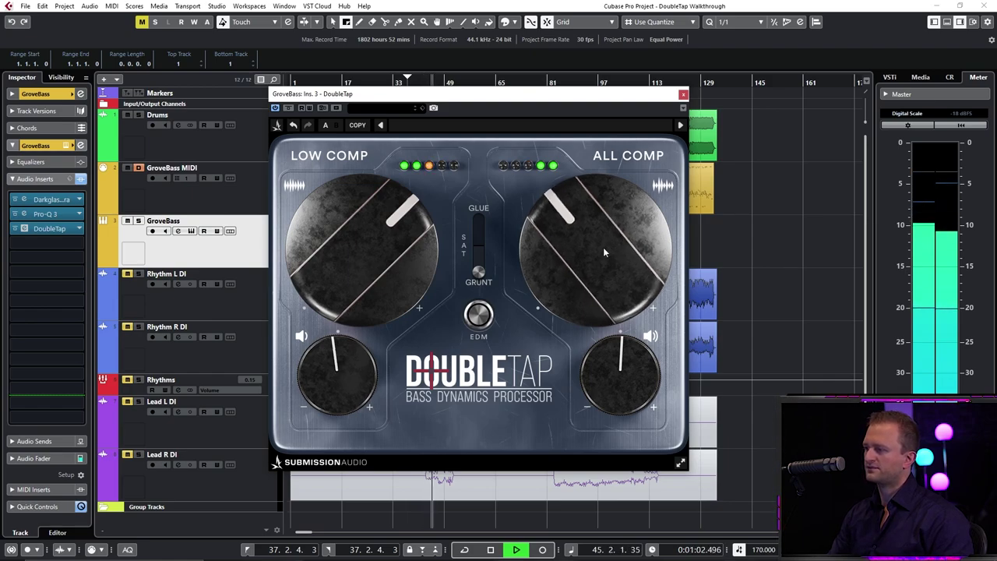
pyautogui.scroll(2, 633, 366)
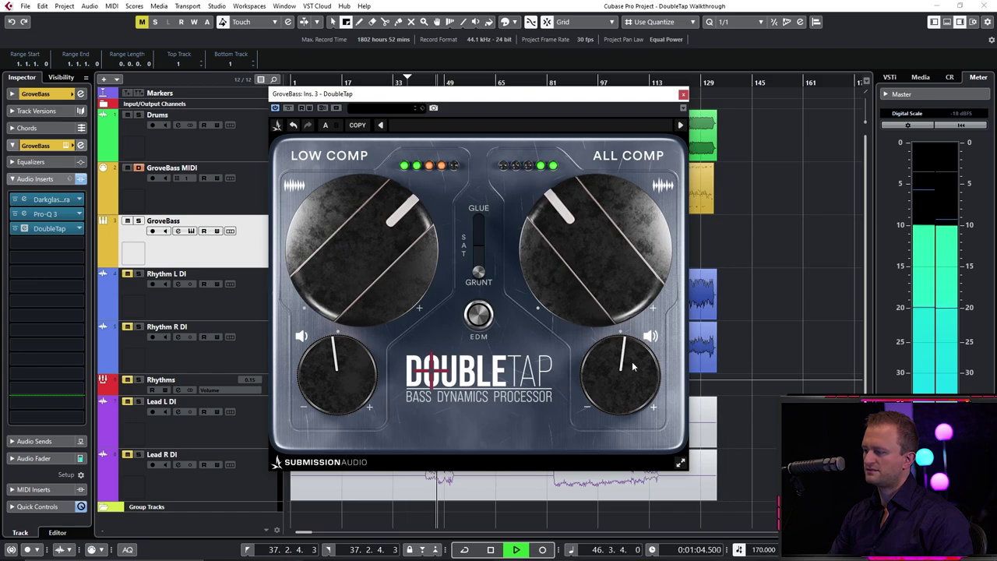
pyautogui.click(683, 94)
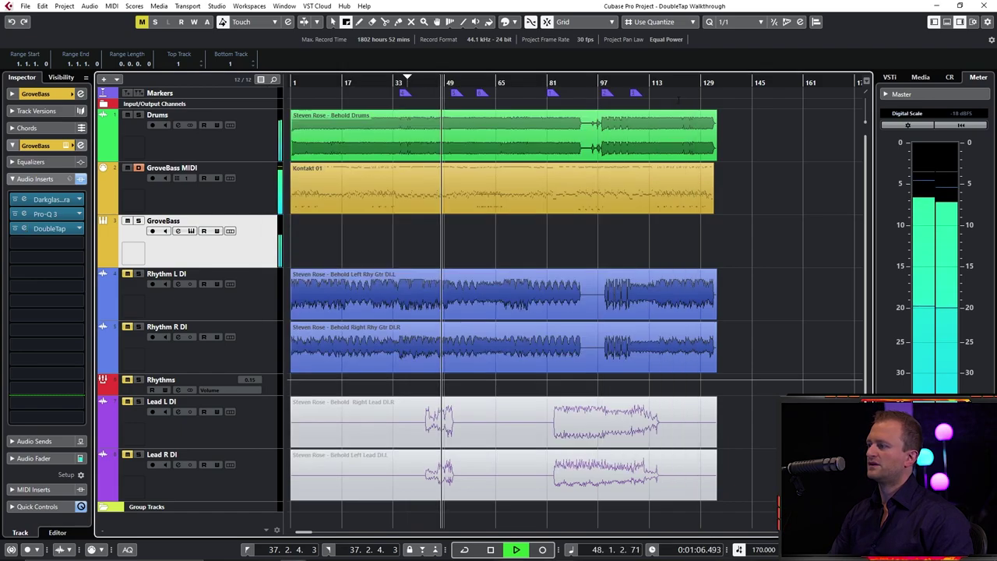
# Audition the mix from the section around bars 97 to 99 and stop playback.
pyautogui.click(399, 81)
pyautogui.click(603, 81)
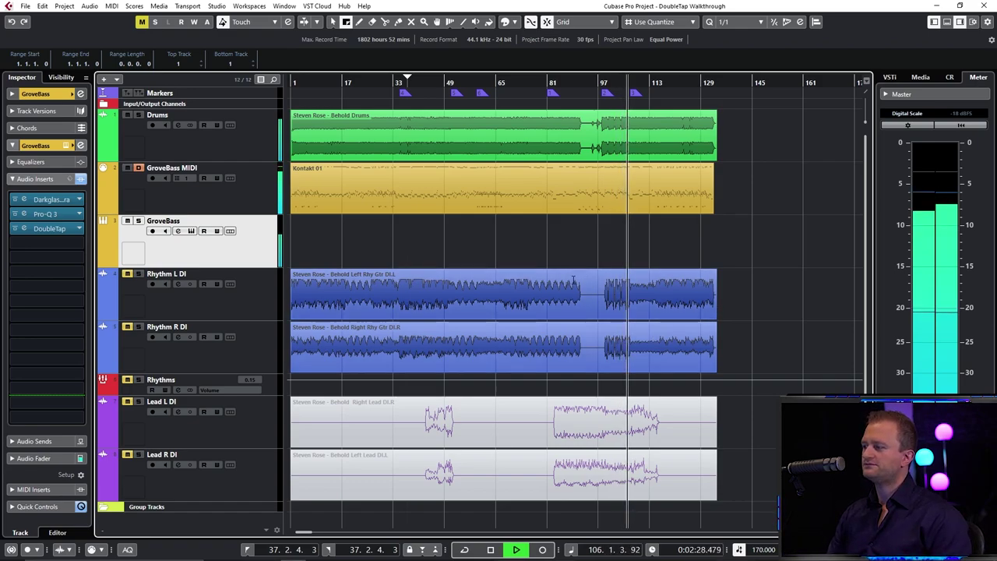
pyautogui.press('space')
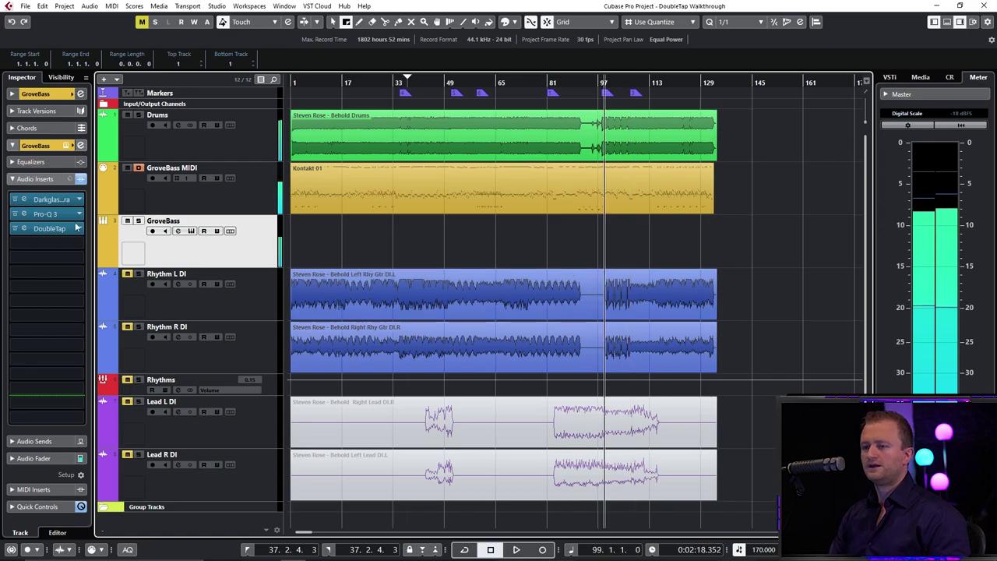
# Reopen DoubleTap from the GroveBass inserts, and switch its EDM mode on and back off.
pyautogui.click(50, 228)
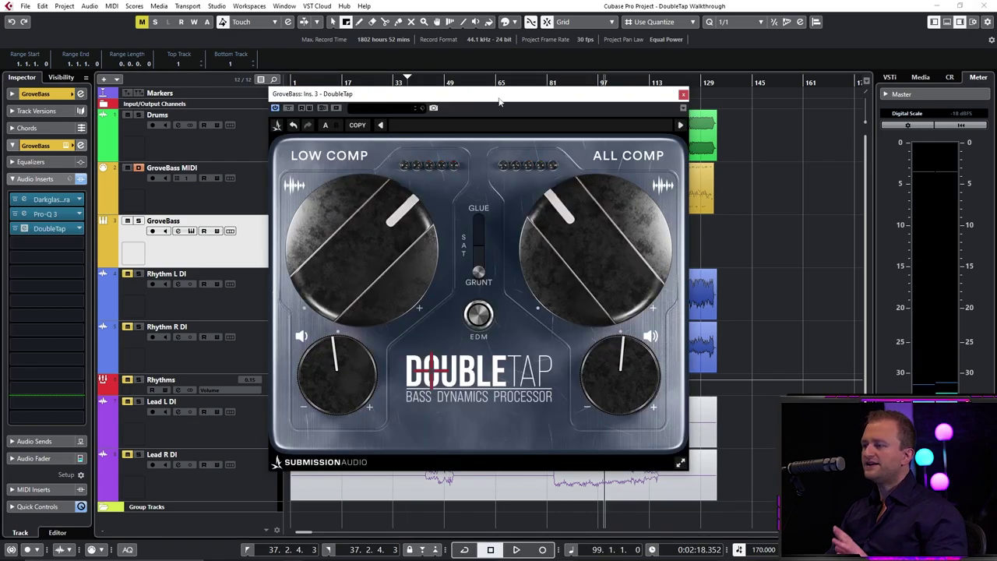
pyautogui.moveTo(501, 101); pyautogui.dragTo(496, 95)
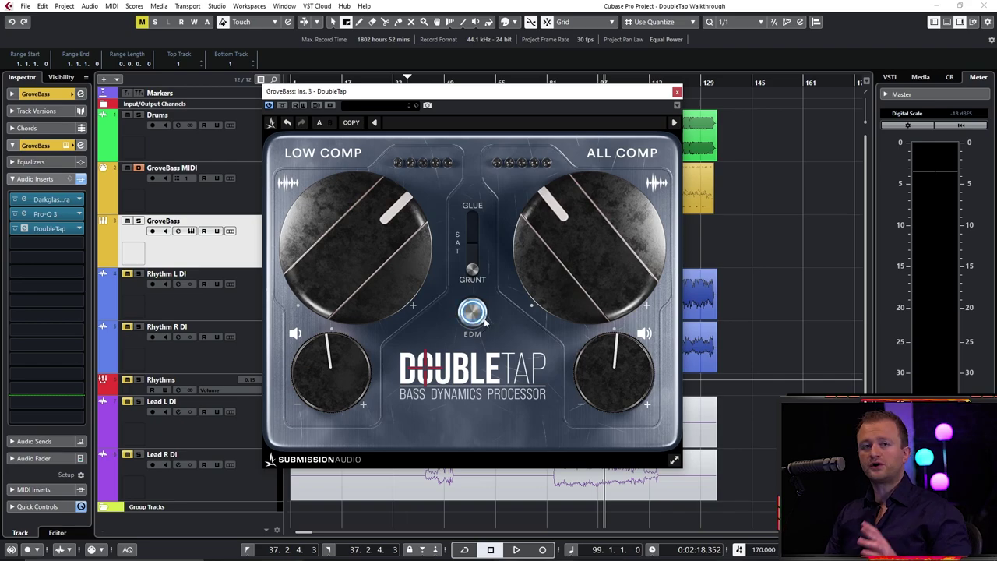
pyautogui.moveTo(484, 315)
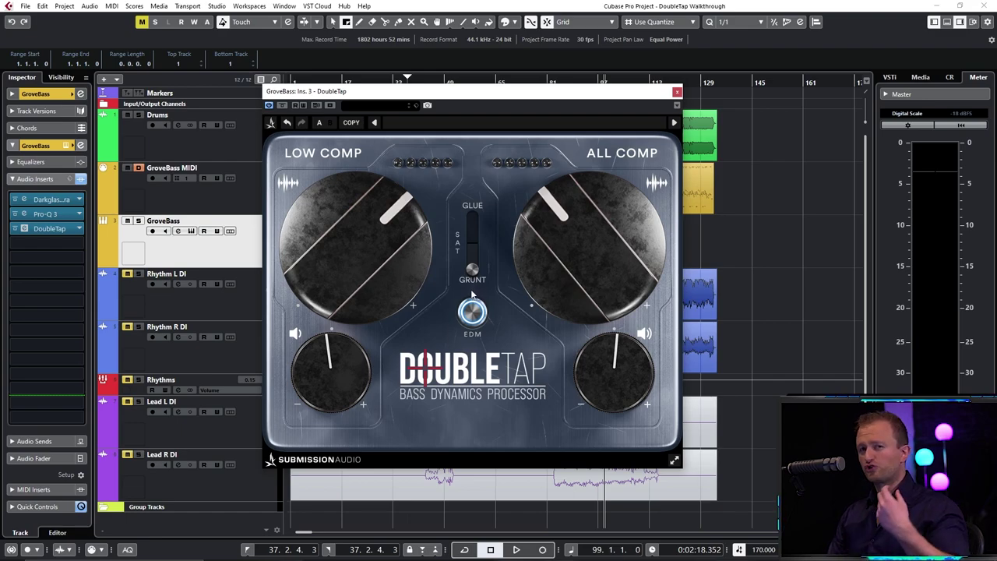
pyautogui.click(472, 311)
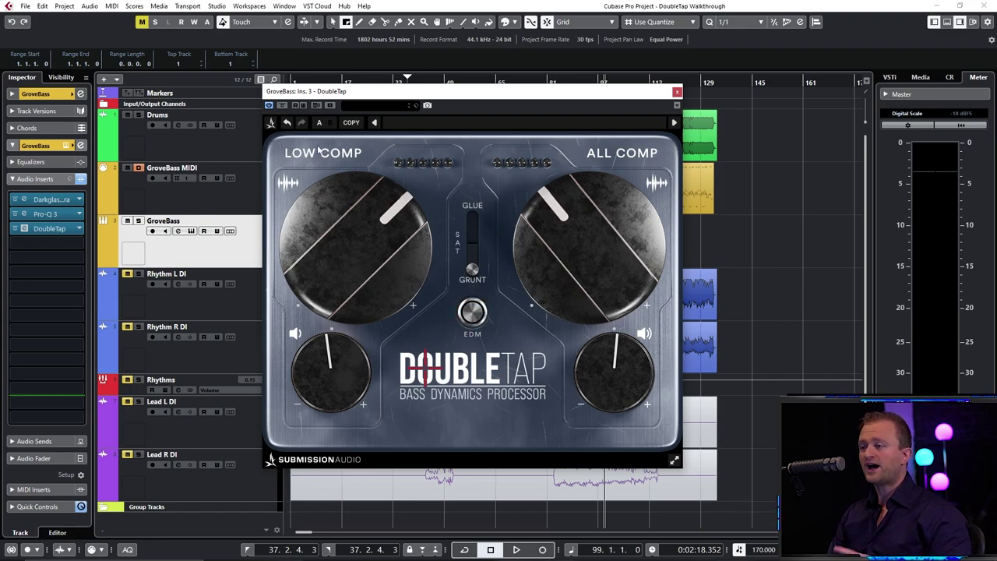
# Examine DoubleTap's general options and its preset commands, and dismiss both without choosing anything.
pyautogui.click(270, 124)
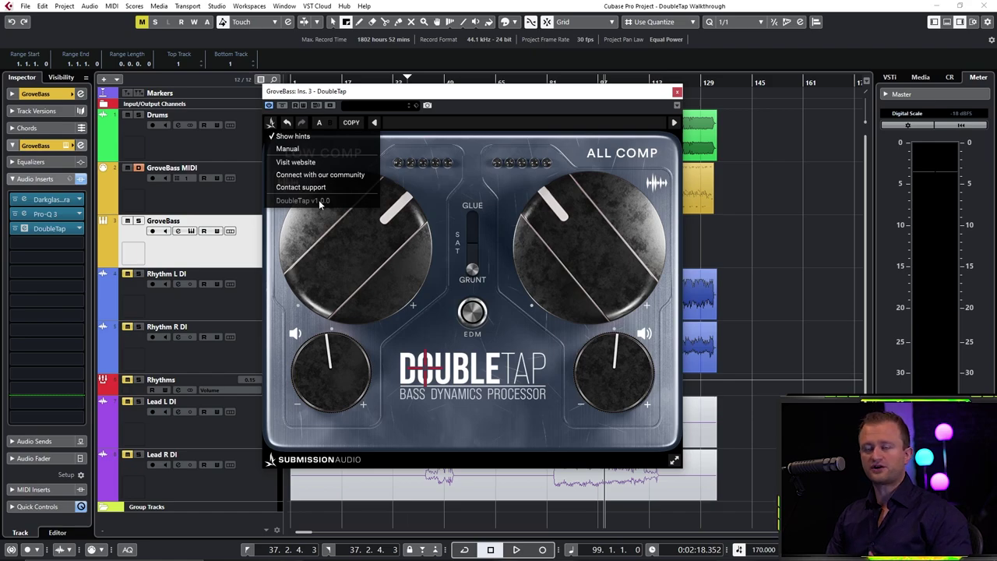
pyautogui.click(432, 139)
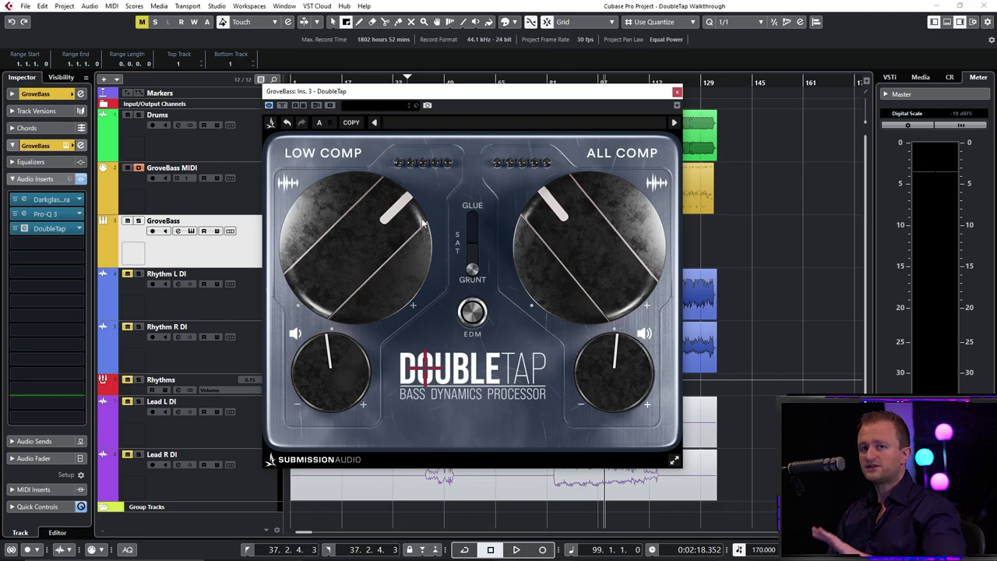
pyautogui.moveTo(418, 220)
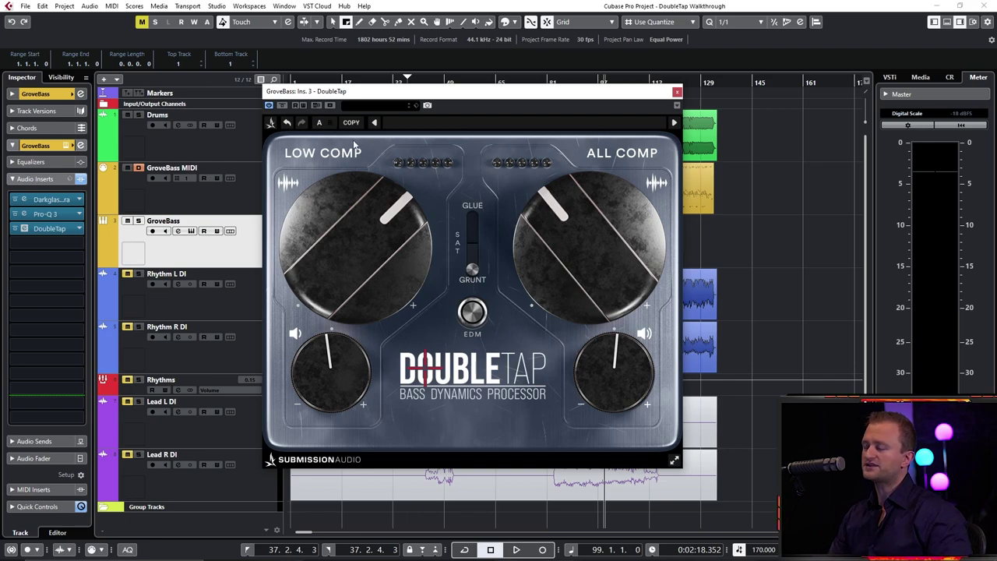
pyautogui.click(405, 124)
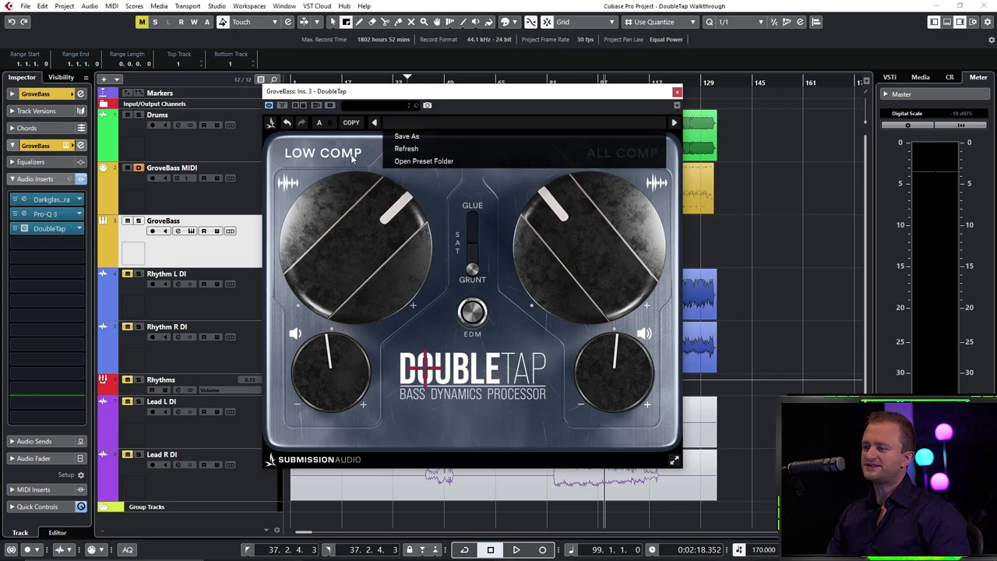
pyautogui.click(374, 155)
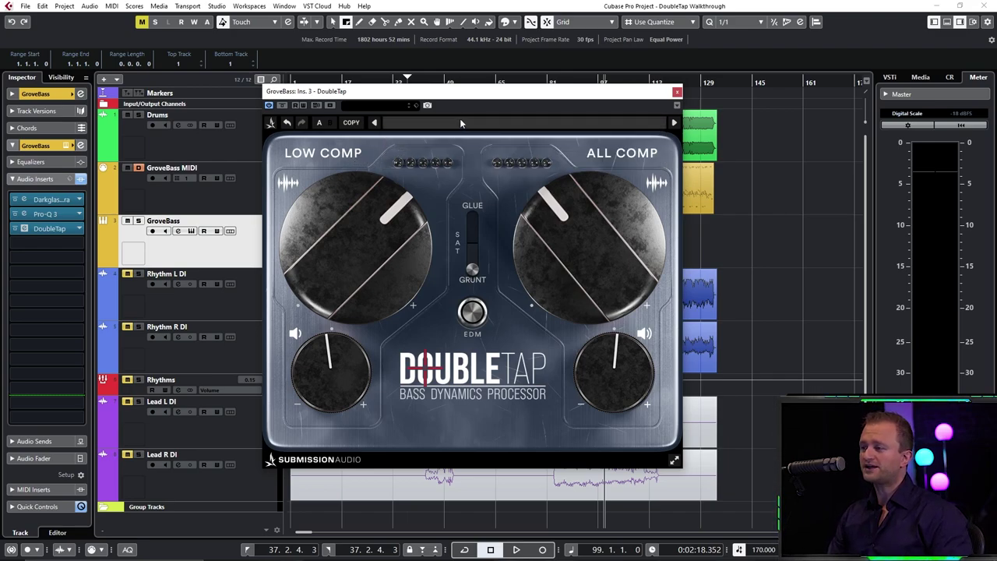